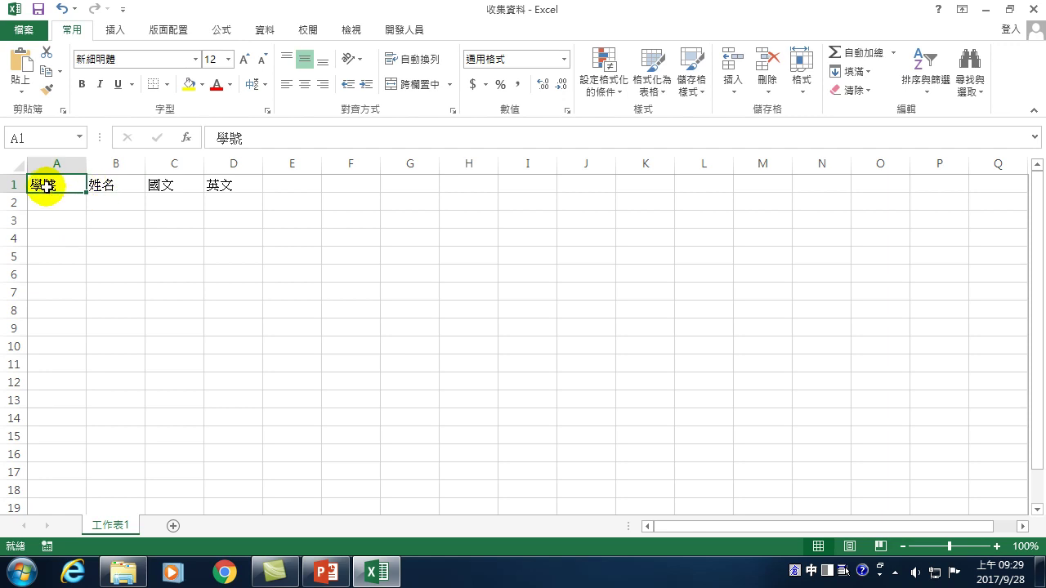
Check the empty A2:D2 row under the 學號 header, then show the 開發人員 (Developer) ribbon.
{"action": "left_click_drag", "start_coordinate": [37, 201], "coordinate": [209, 202]}
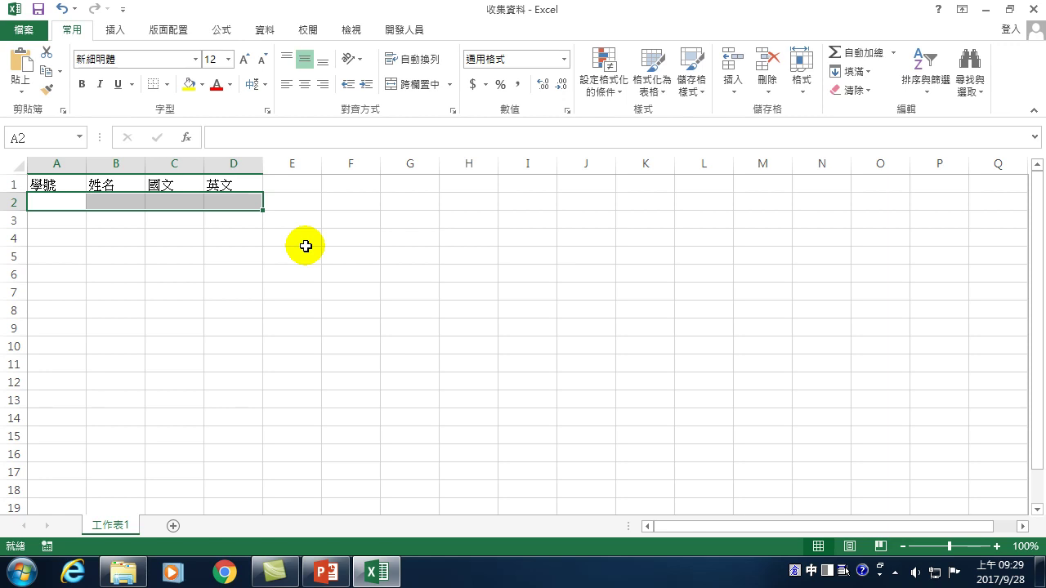
{"action": "left_click", "coordinate": [39, 201]}
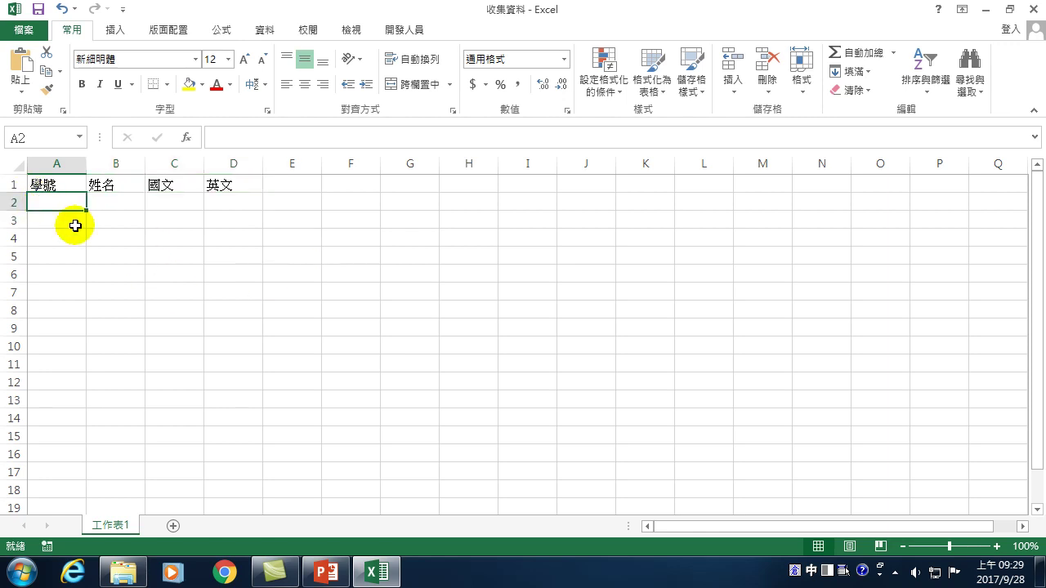
{"action": "key", "text": "Up"}
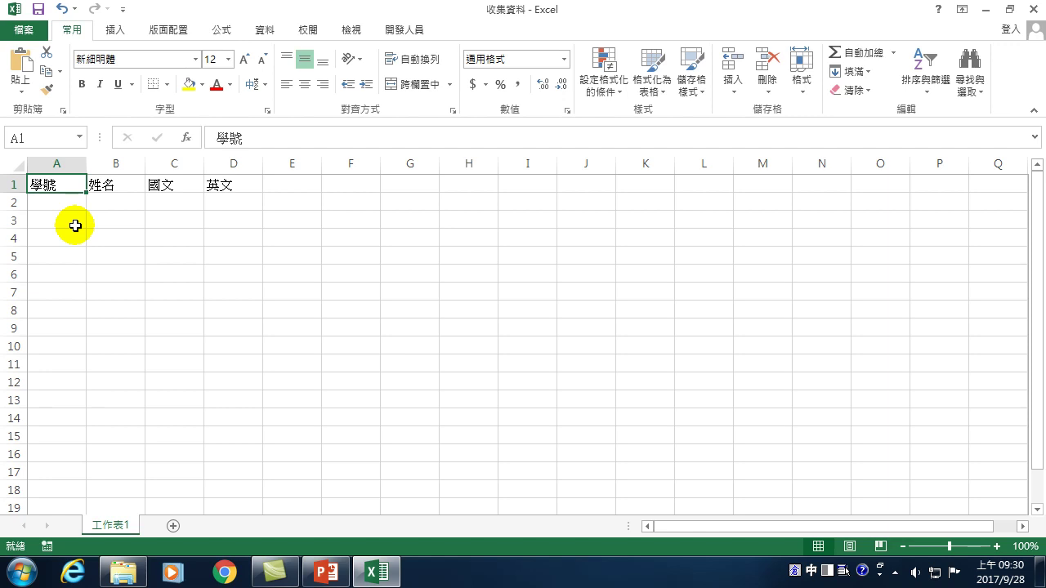
{"action": "left_click", "coordinate": [411, 30]}
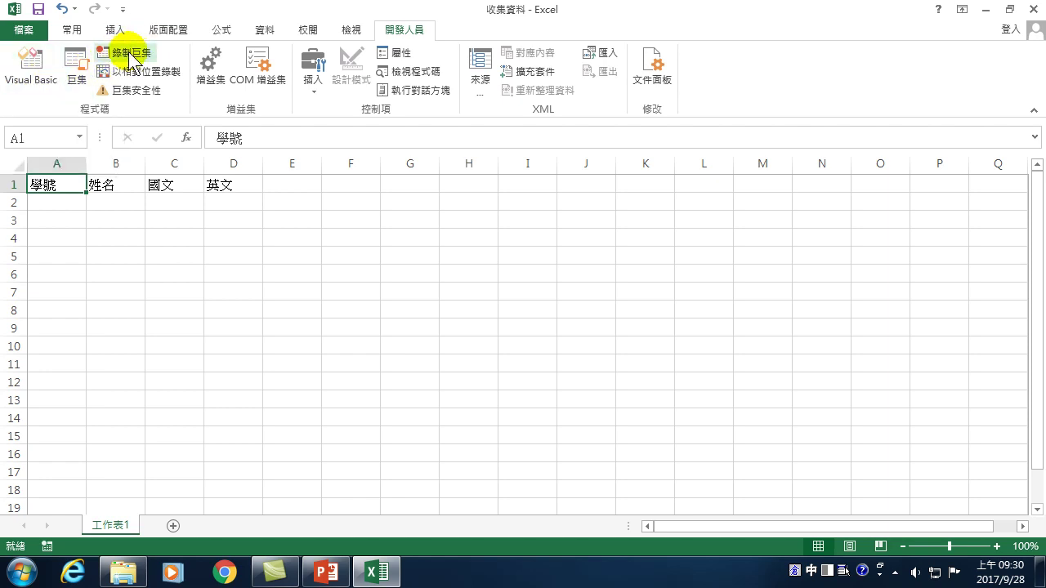
Launch the Visual Basic editor for 收集資料.xlsm and maximize its window.
{"action": "left_click", "coordinate": [28, 74]}
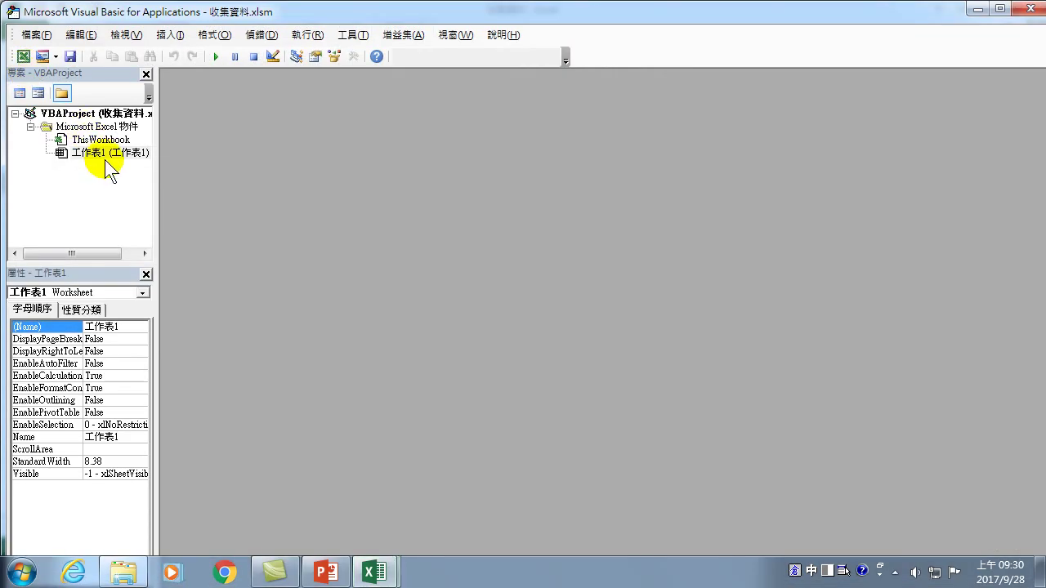
{"action": "left_click", "coordinate": [999, 8]}
{"action": "mouse_move", "coordinate": [463, 7]}
{"action": "left_mouse_down"}
{"action": "mouse_move", "coordinate": [549, 130]}
{"action": "mouse_move", "coordinate": [616, 82]}
{"action": "left_mouse_up"}
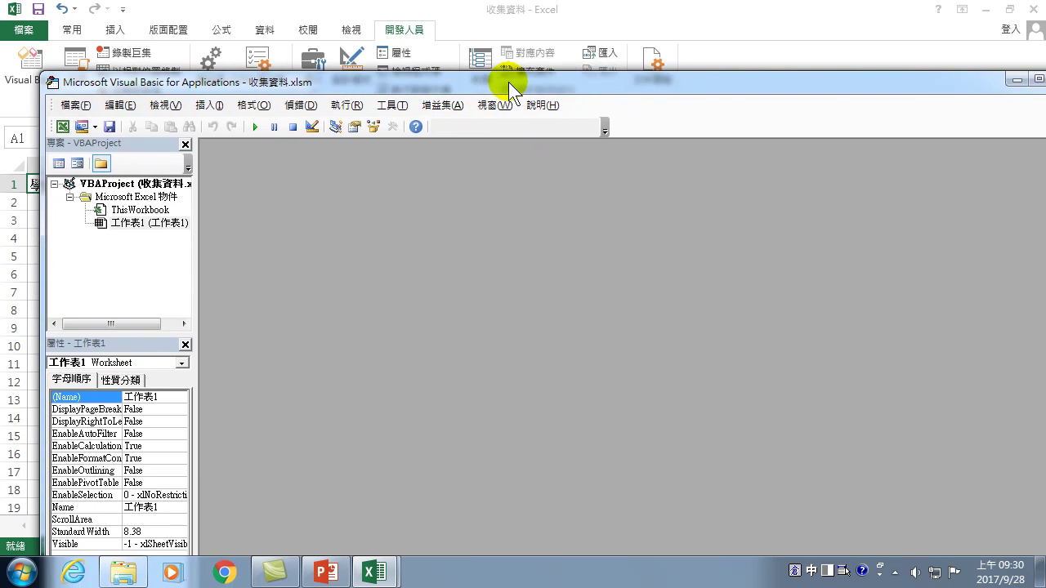
{"action": "double_click", "coordinate": [616, 82]}
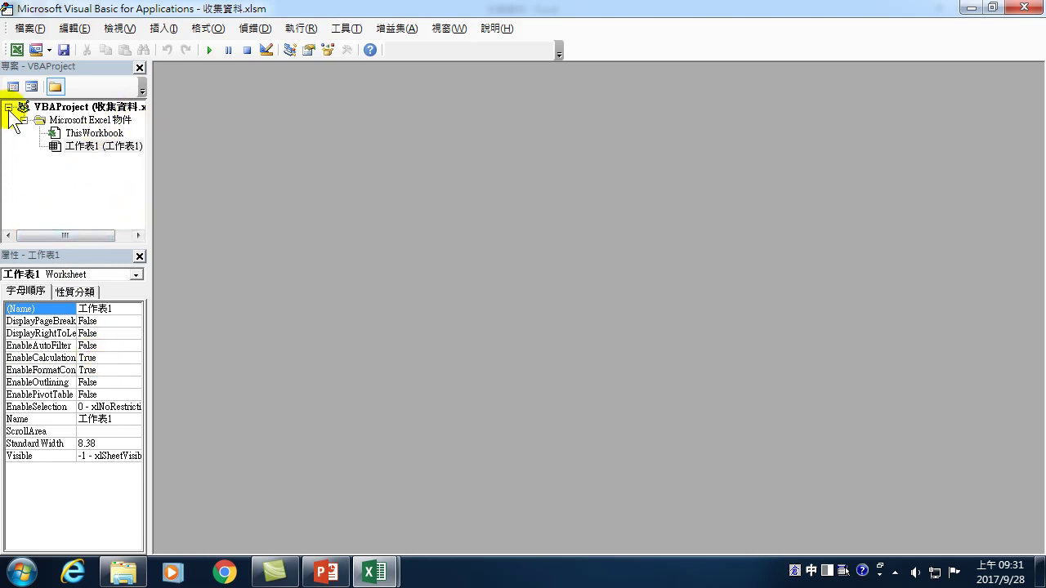
Insert a blank UserForm1 through 插入 > 自訂表單 in the Project Explorer, moving the Toolbox aside.
{"action": "right_click", "coordinate": [76, 120]}
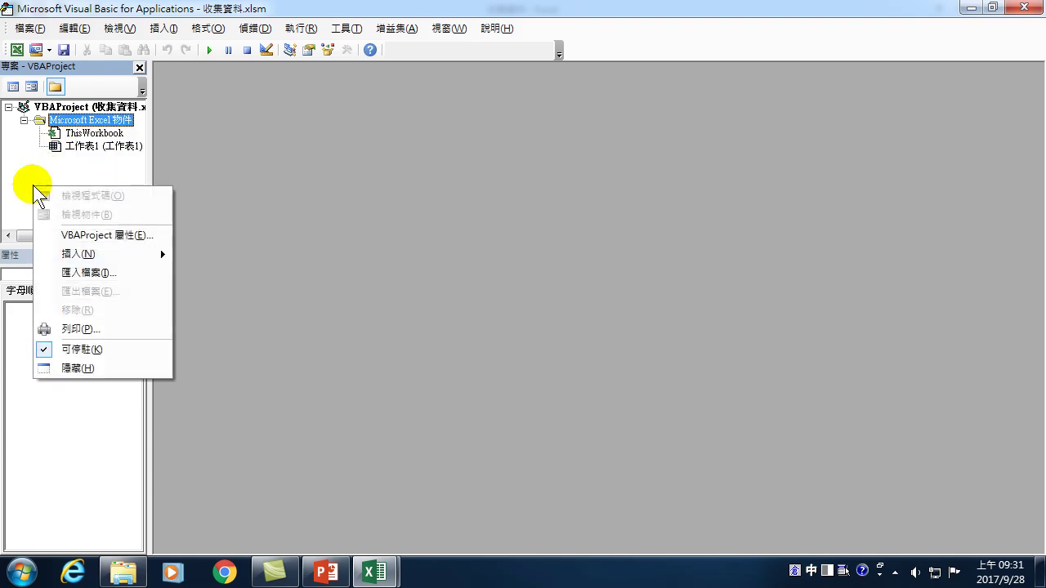
{"action": "right_click", "coordinate": [71, 134]}
{"action": "right_click", "coordinate": [65, 107]}
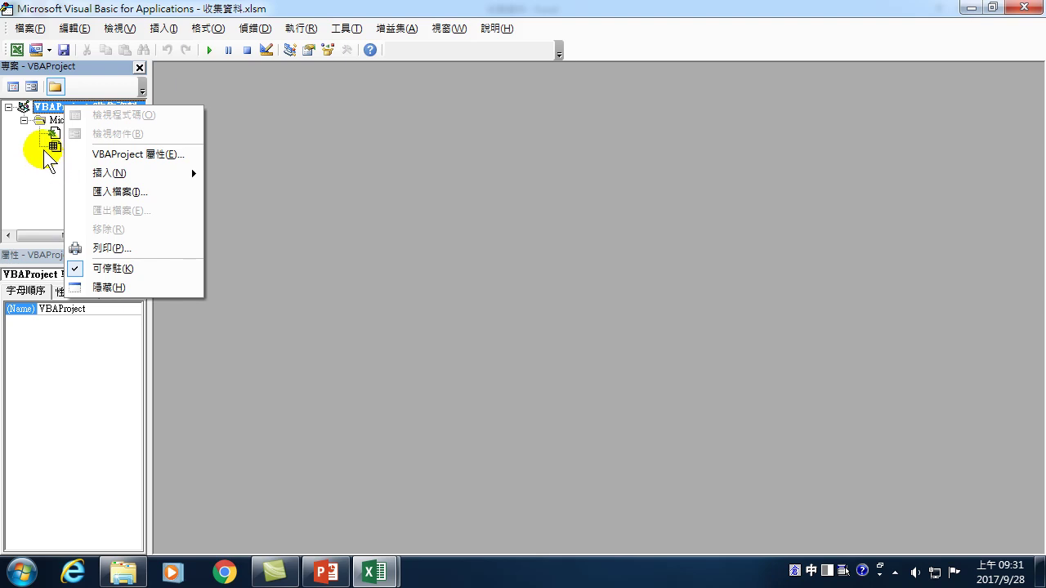
{"action": "left_click", "coordinate": [47, 182]}
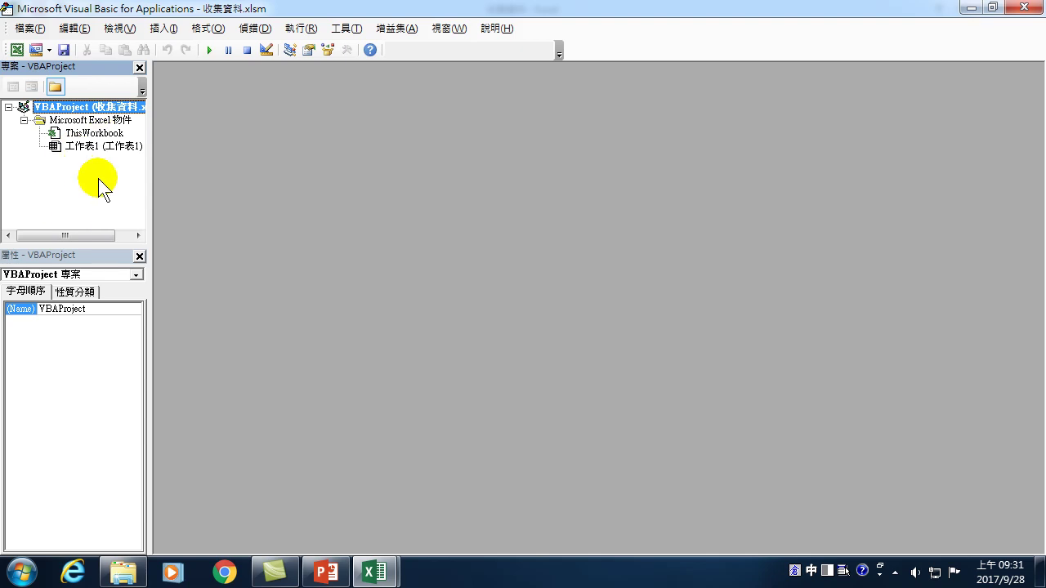
{"action": "right_click", "coordinate": [69, 166]}
{"action": "mouse_move", "coordinate": [89, 230]}
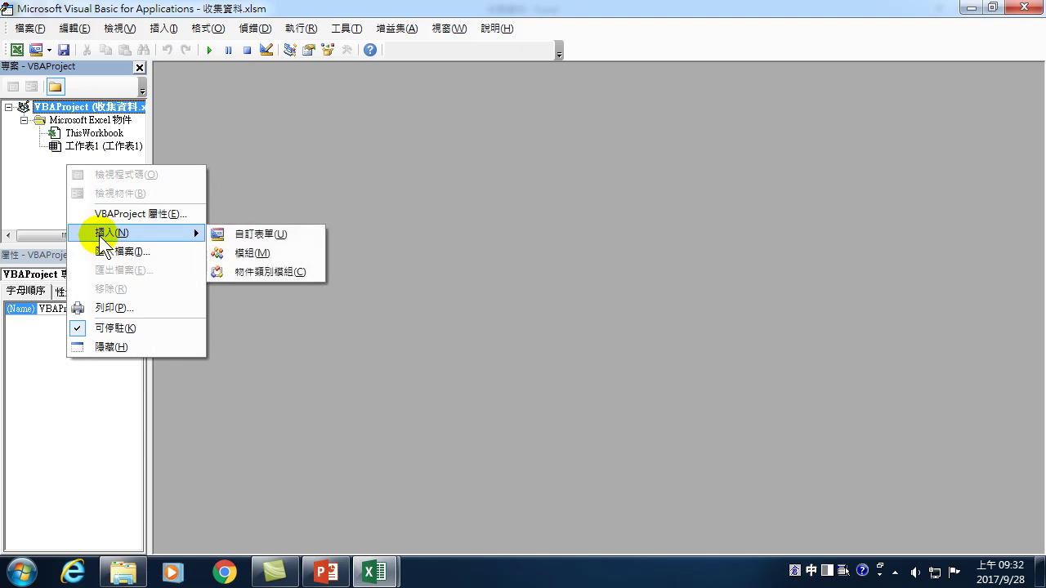
{"action": "left_click", "coordinate": [261, 236]}
{"action": "mouse_move", "coordinate": [123, 150]}
{"action": "left_mouse_down"}
{"action": "mouse_move", "coordinate": [659, 111]}
{"action": "mouse_move", "coordinate": [669, 121]}
{"action": "left_mouse_up"}
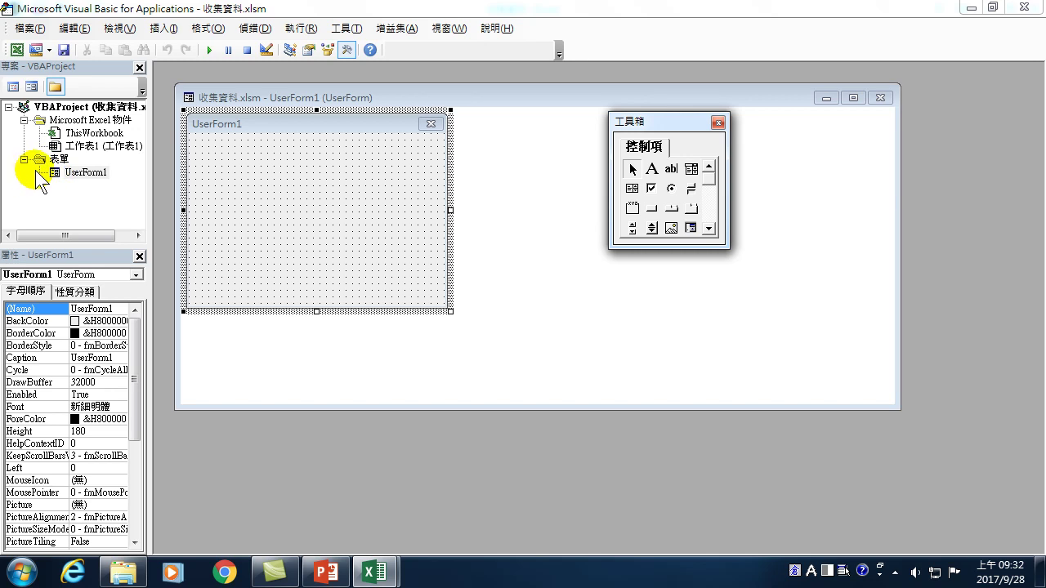
Close the Visual Basic editor, leaving UserForm1 blank, and return to the 收集資料 worksheet.
{"action": "double_click", "coordinate": [78, 173]}
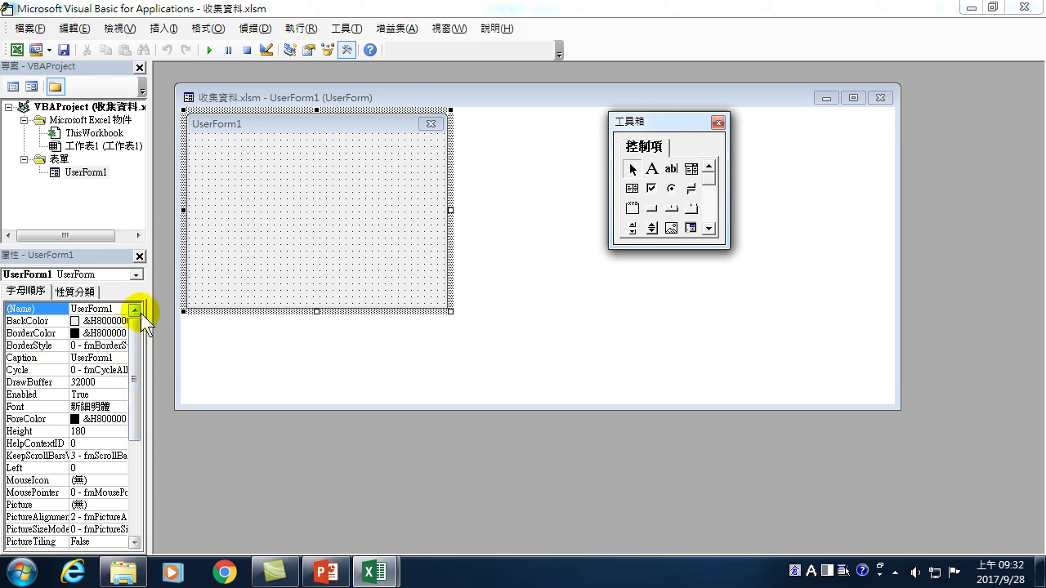
{"action": "left_click", "coordinate": [1023, 7]}
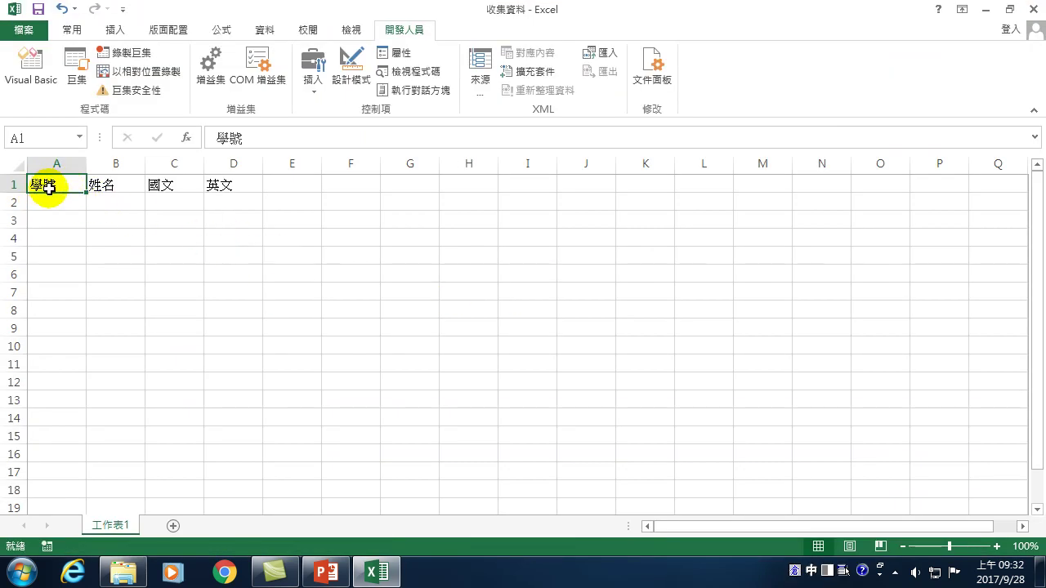
{"action": "left_click", "coordinate": [408, 23]}
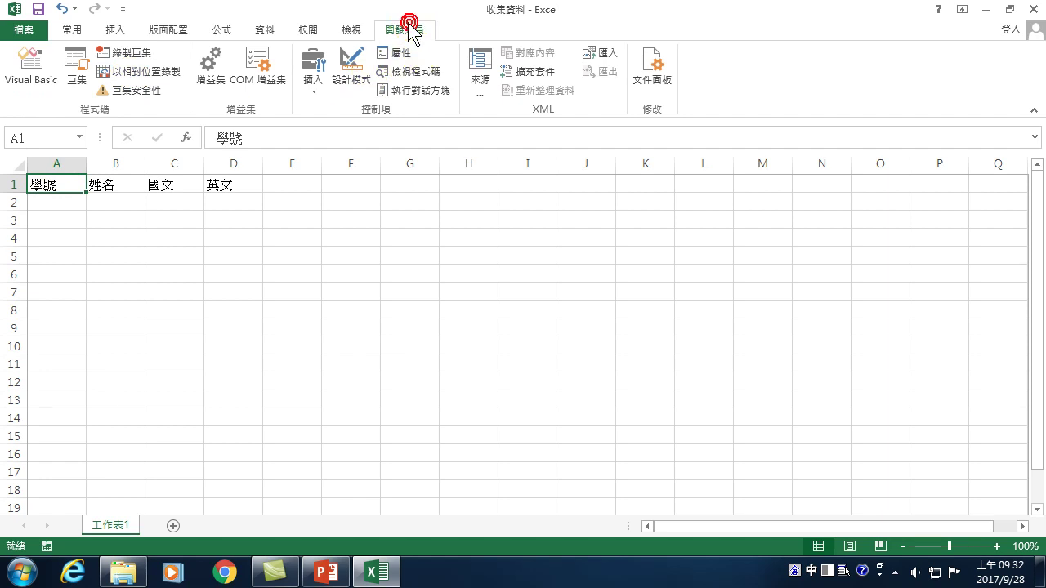
{"action": "left_click", "coordinate": [30, 66]}
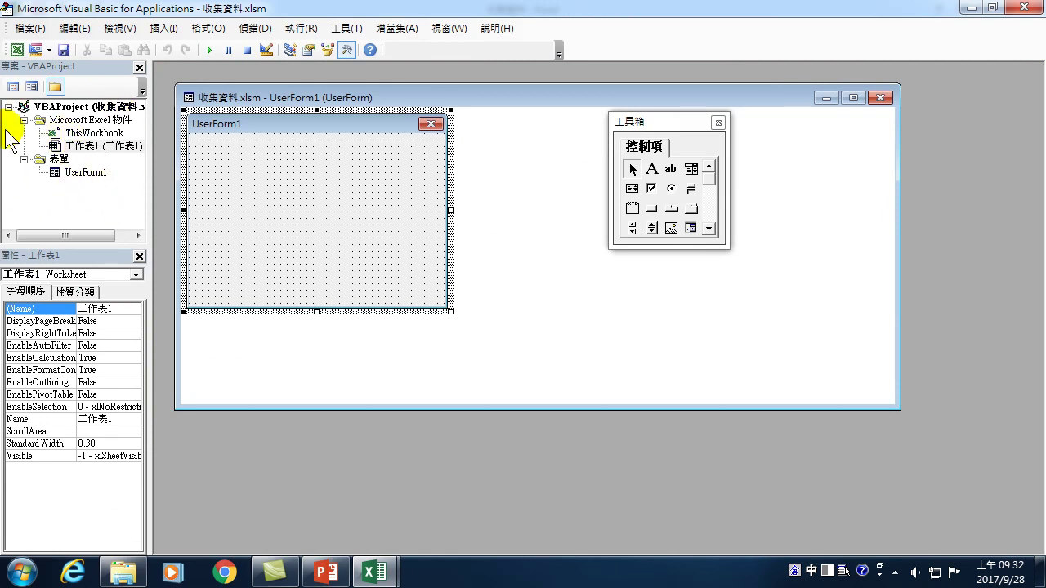
{"action": "right_click", "coordinate": [68, 191]}
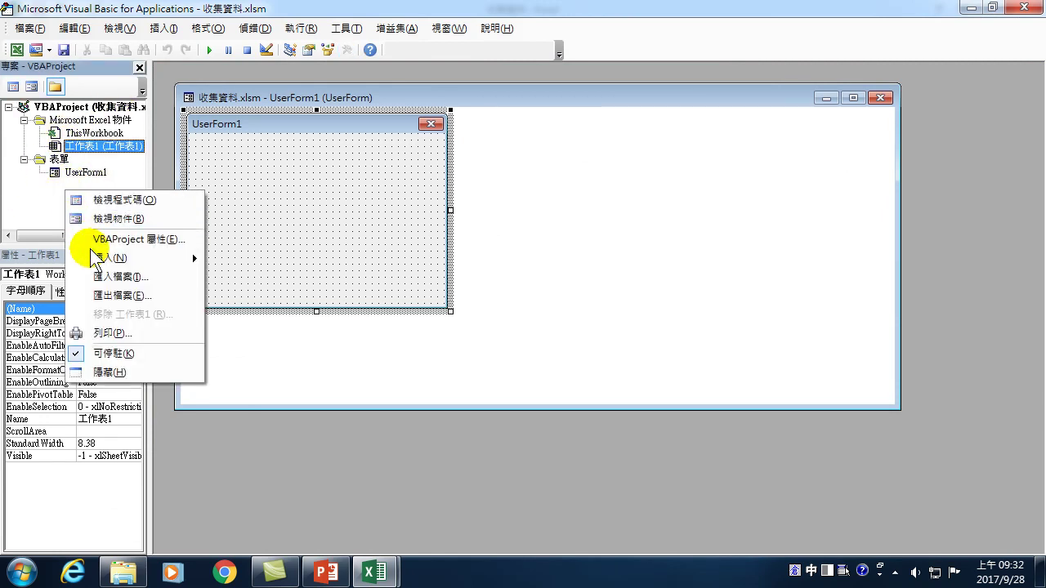
{"action": "mouse_move", "coordinate": [100, 260]}
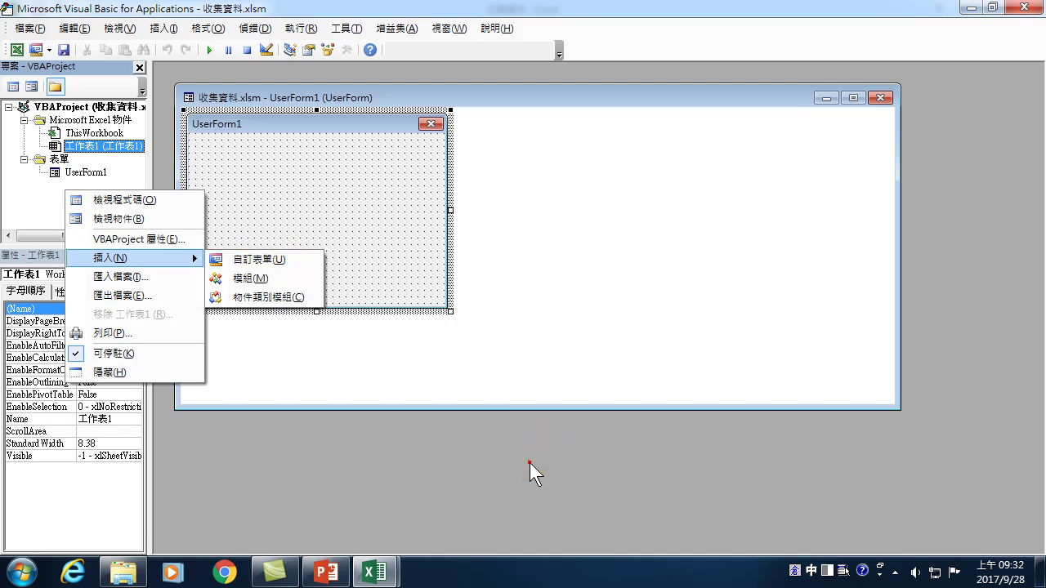
{"action": "left_click", "coordinate": [498, 437]}
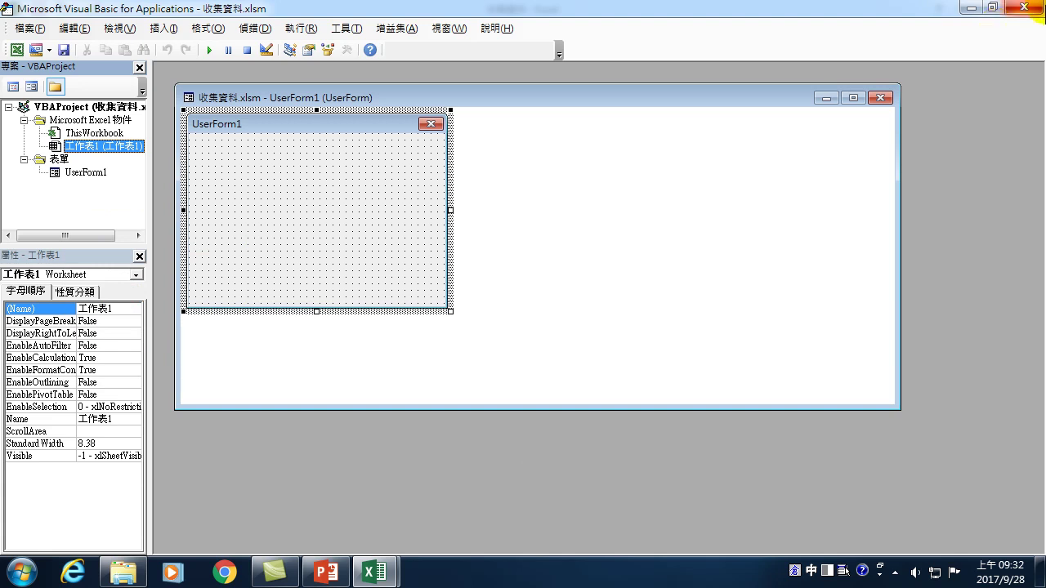
{"action": "left_click", "coordinate": [1023, 7]}
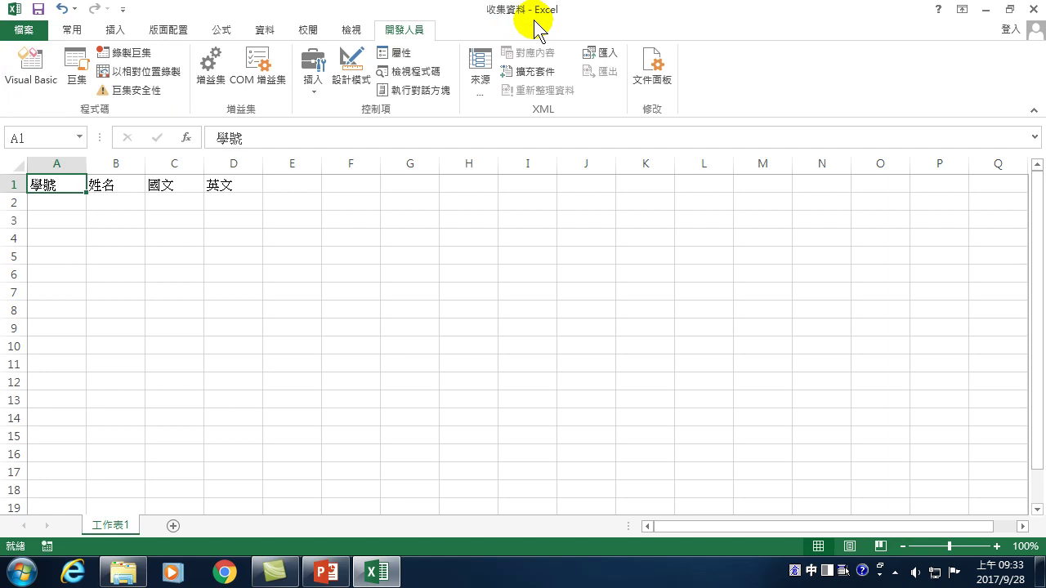
Save 收集資料.xlsm and reopen the Visual Basic editor on the blank UserForm1.
{"action": "left_click", "coordinate": [38, 11]}
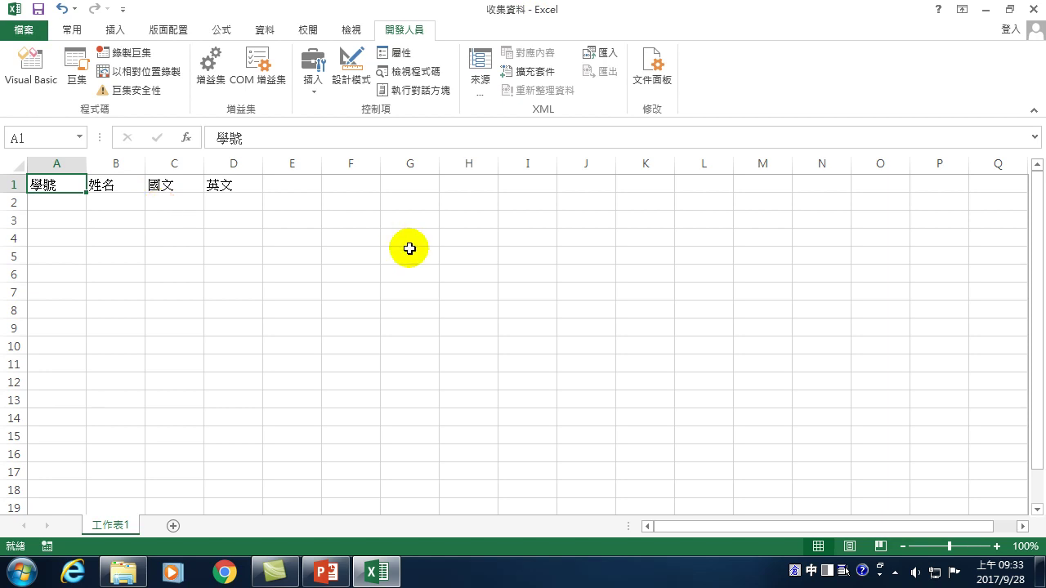
{"action": "left_click", "coordinate": [36, 72]}
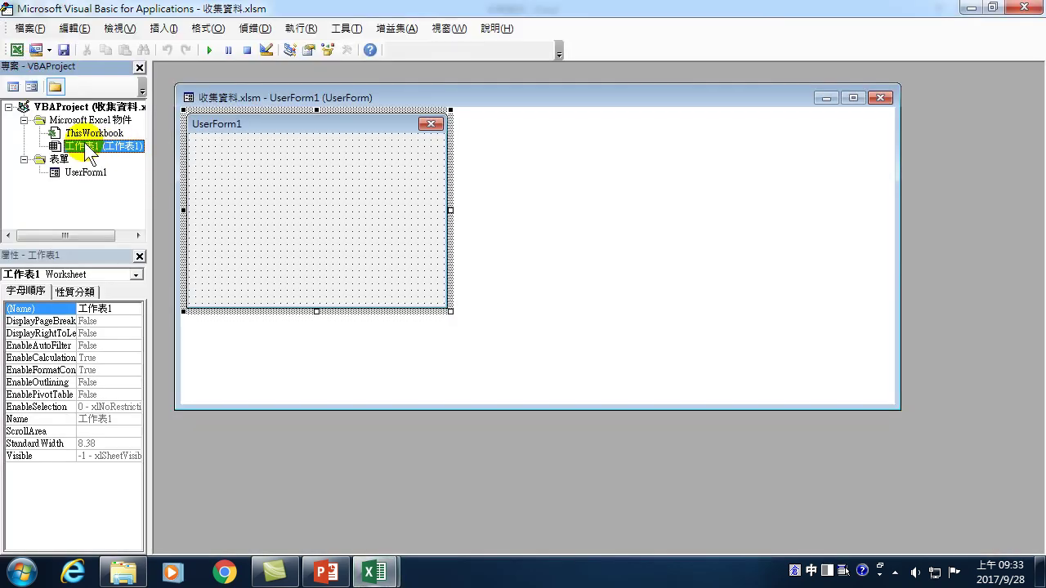
{"action": "right_click", "coordinate": [85, 147]}
{"action": "mouse_move", "coordinate": [204, 211]}
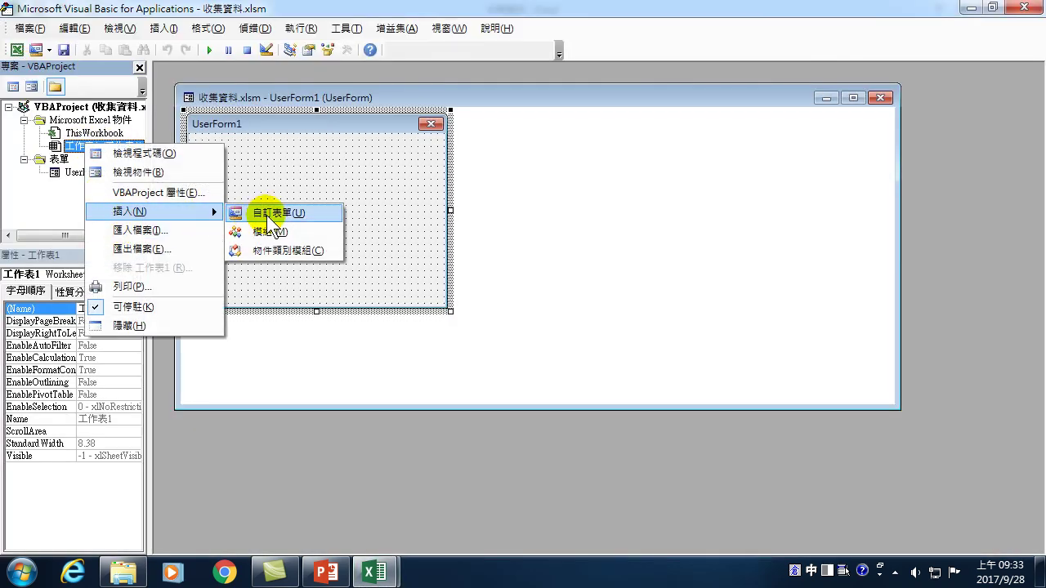
{"action": "left_click", "coordinate": [31, 196]}
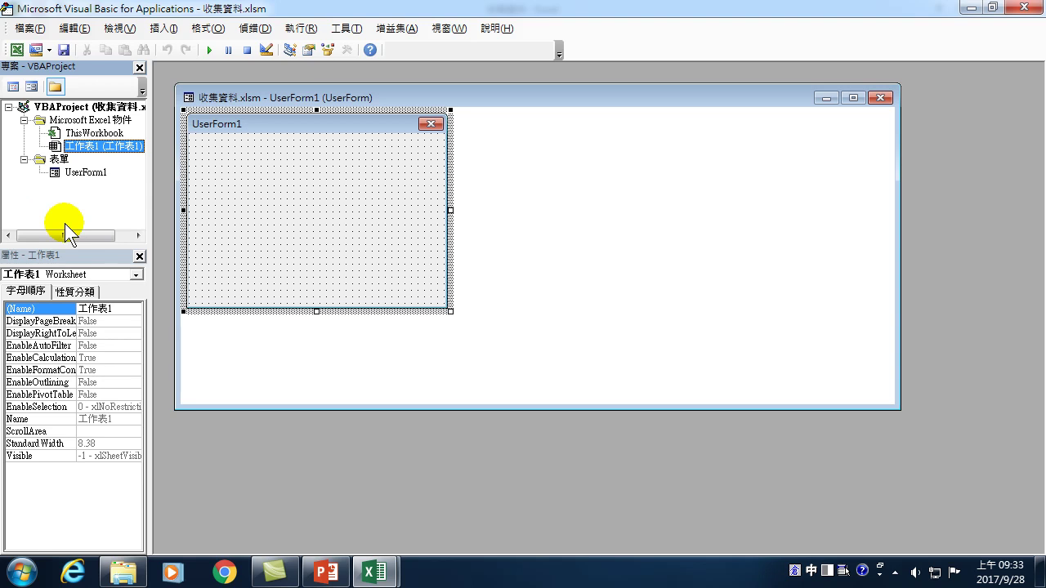